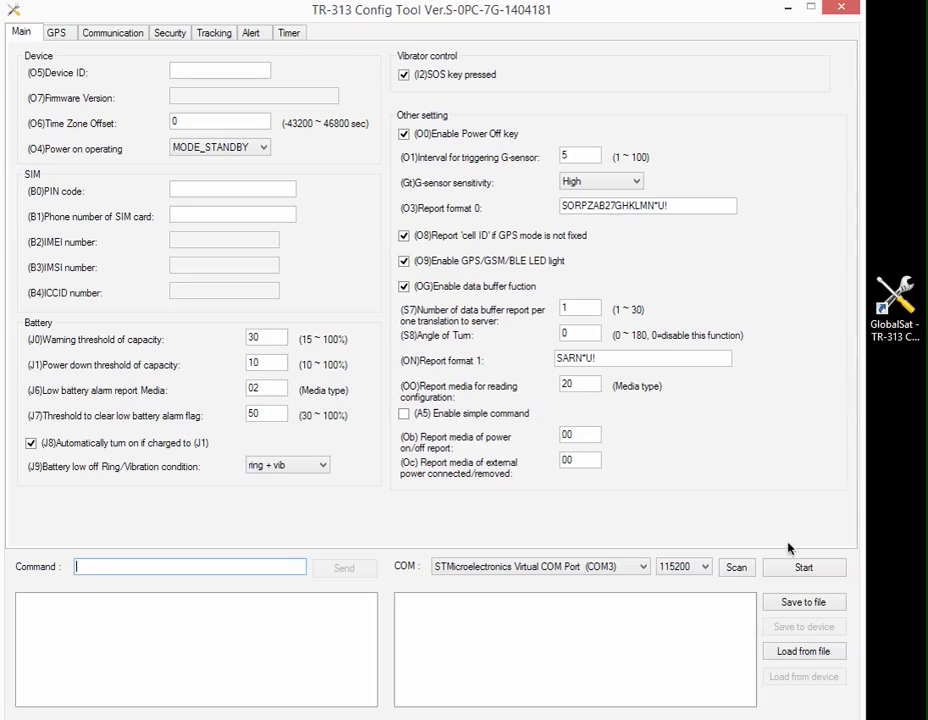
Open the serial connection on COM3 at 115200 and load the current configuration from the device.
{"action": "left_click", "coordinate": [800, 569]}
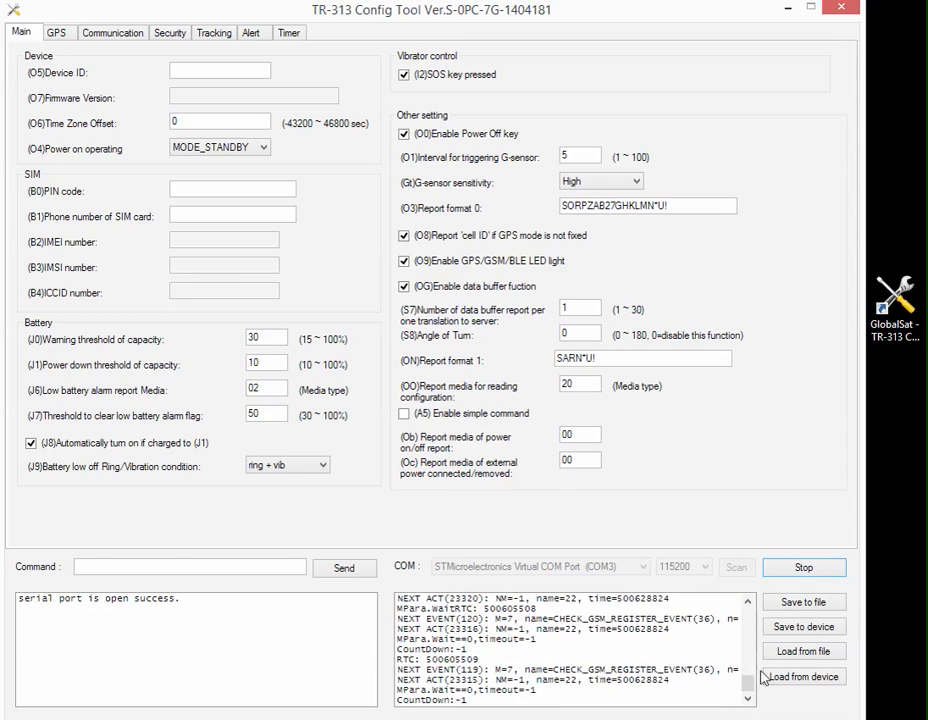
{"action": "left_click", "coordinate": [826, 681]}
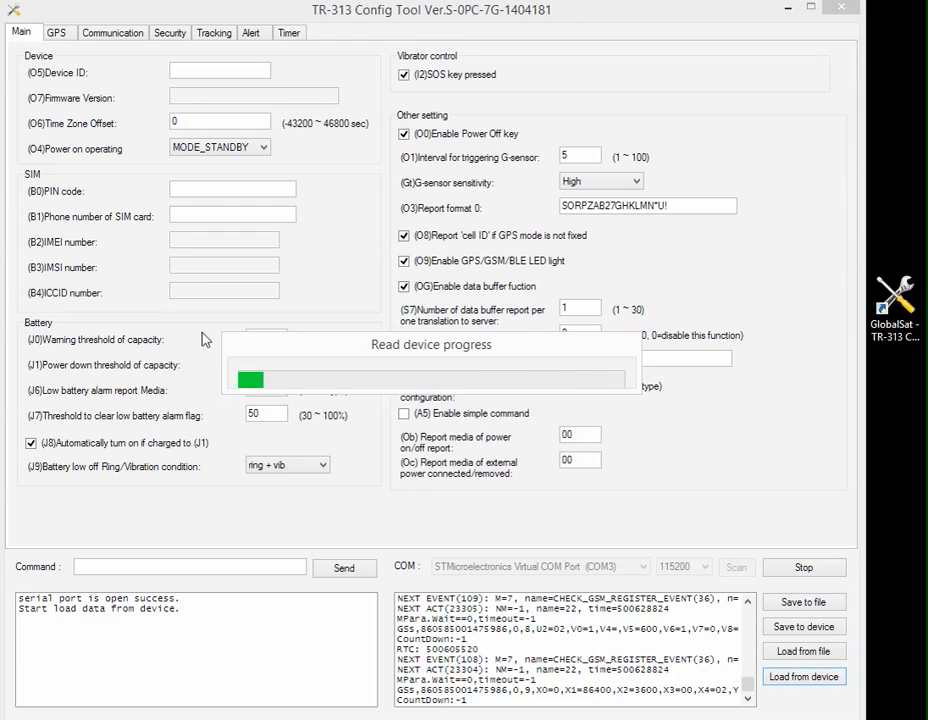
{"action": "left_click", "coordinate": [363, 432]}
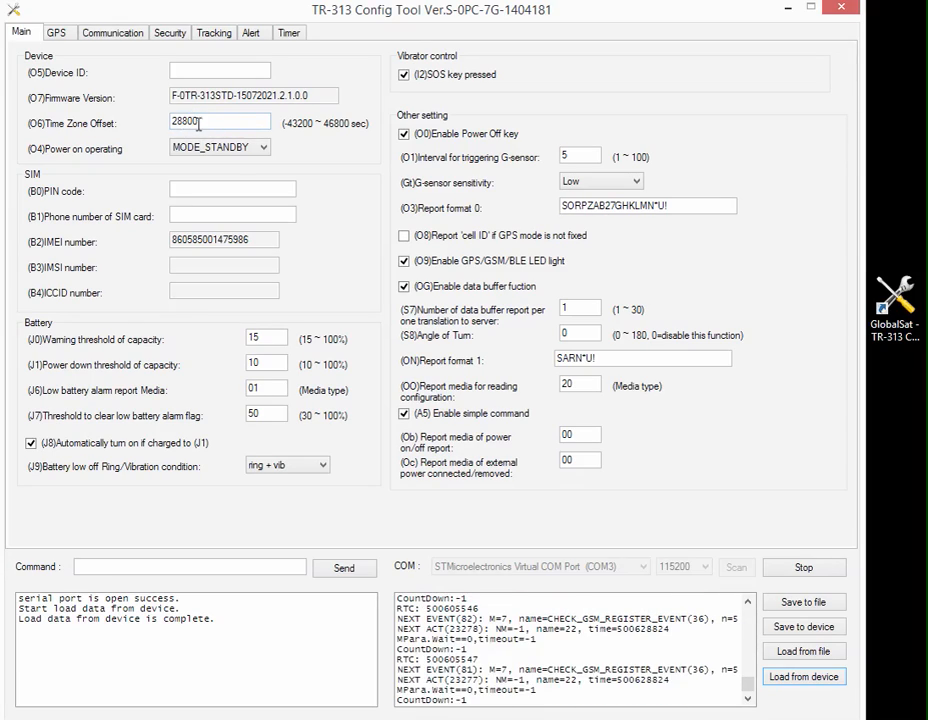
Enter the wearer's full name as the device ID and fill in the SIM card's phone number.
{"action": "left_click", "coordinate": [213, 73]}
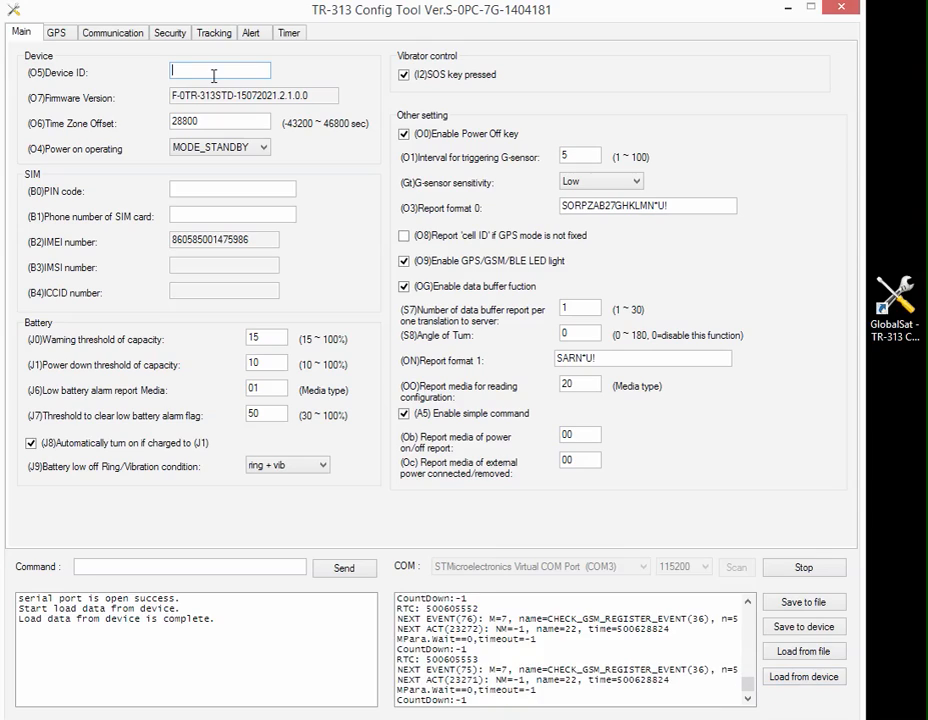
{"action": "left_click", "coordinate": [202, 214]}
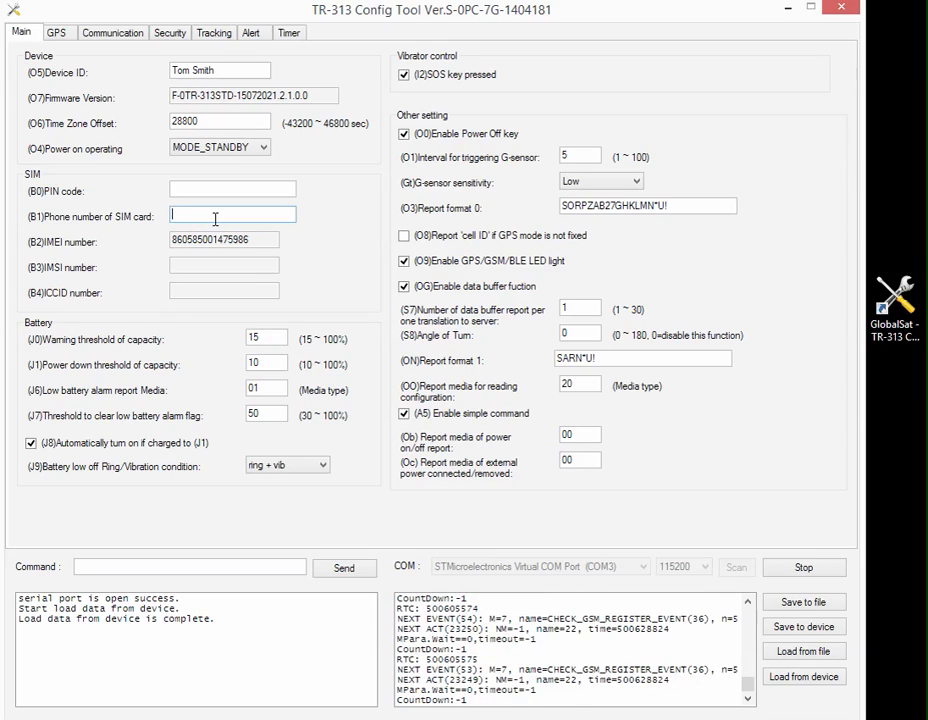
{"action": "type", "text": "0499999999"}
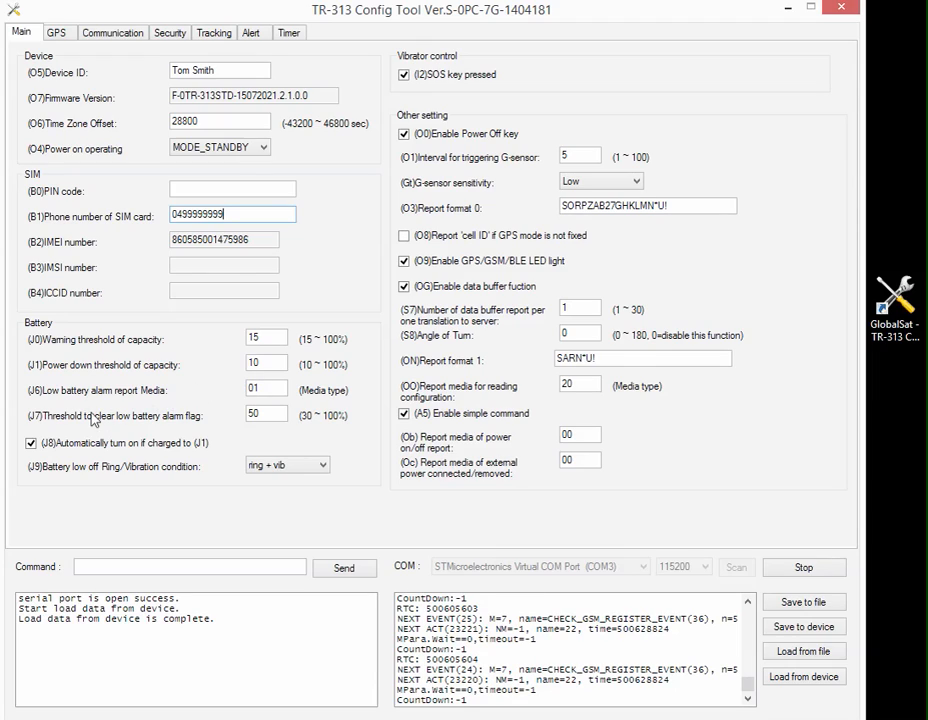
Disable SMS in the low battery alarm report media, apply it, and restore SMS reporting with Format 0.
{"action": "left_click", "coordinate": [262, 389]}
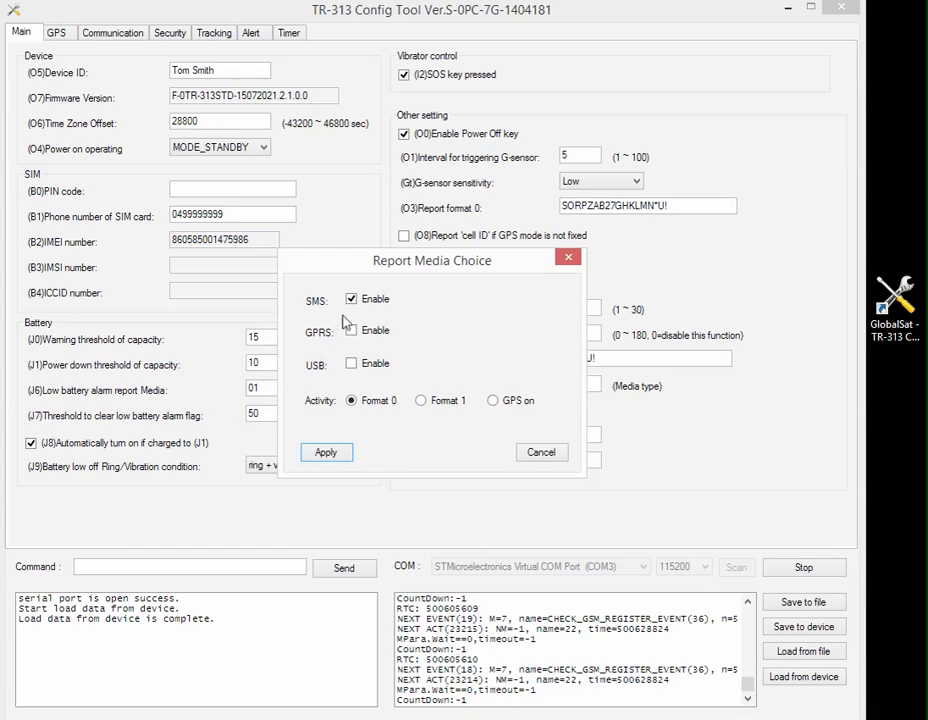
{"action": "left_click", "coordinate": [351, 300]}
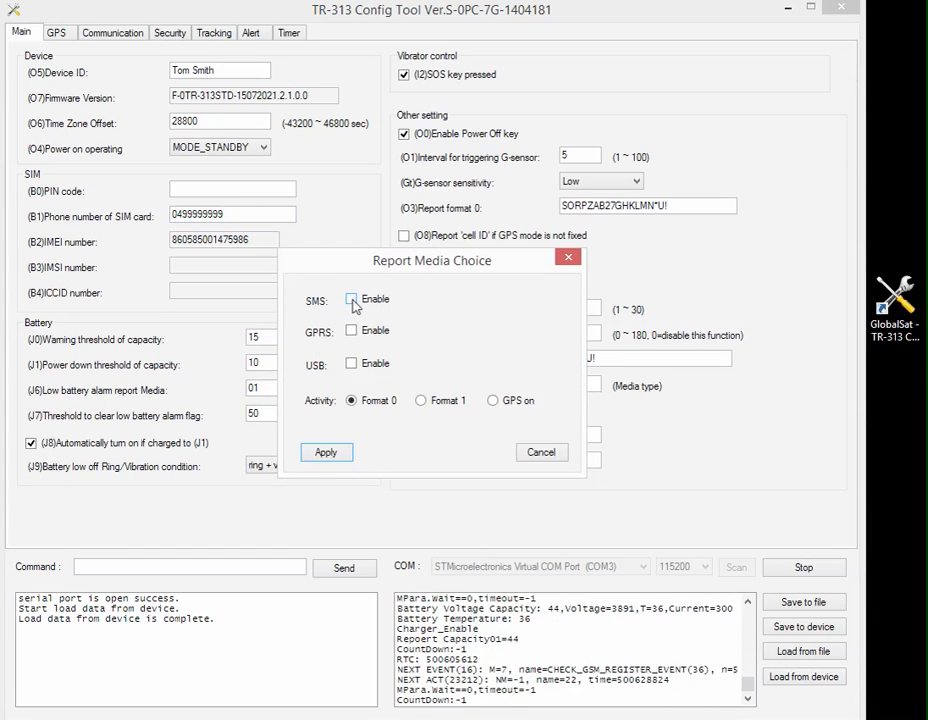
{"action": "left_click", "coordinate": [328, 453]}
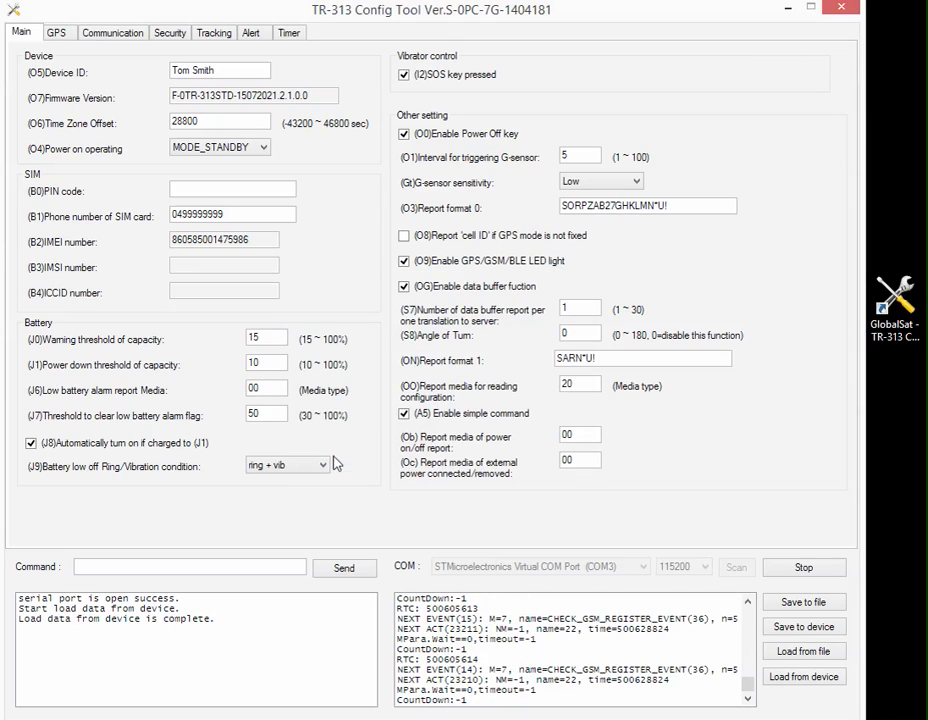
{"action": "left_click", "coordinate": [261, 390]}
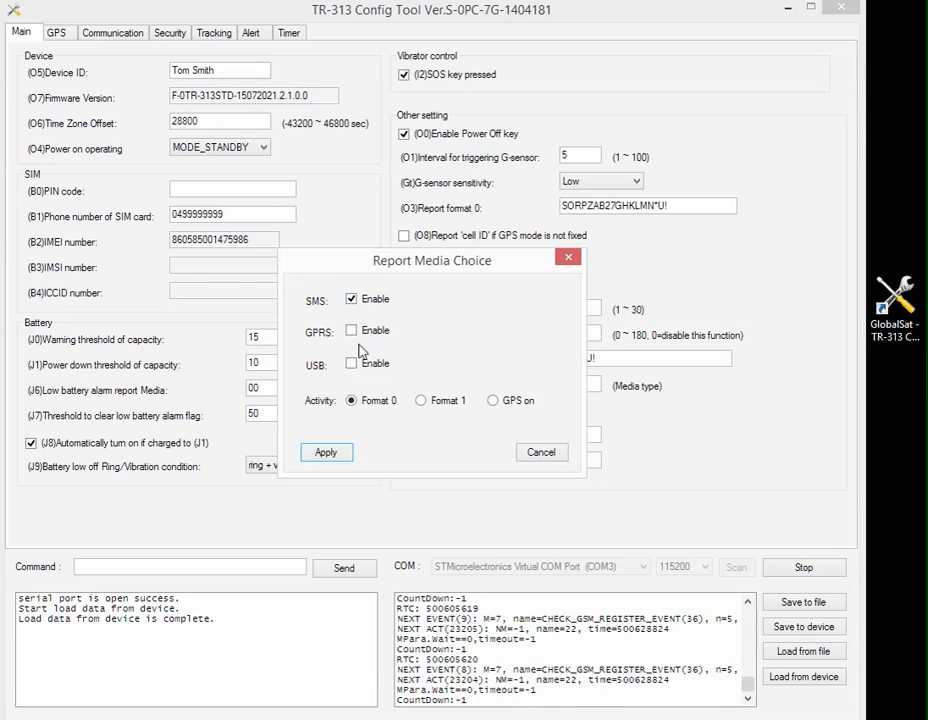
{"action": "left_click", "coordinate": [325, 452]}
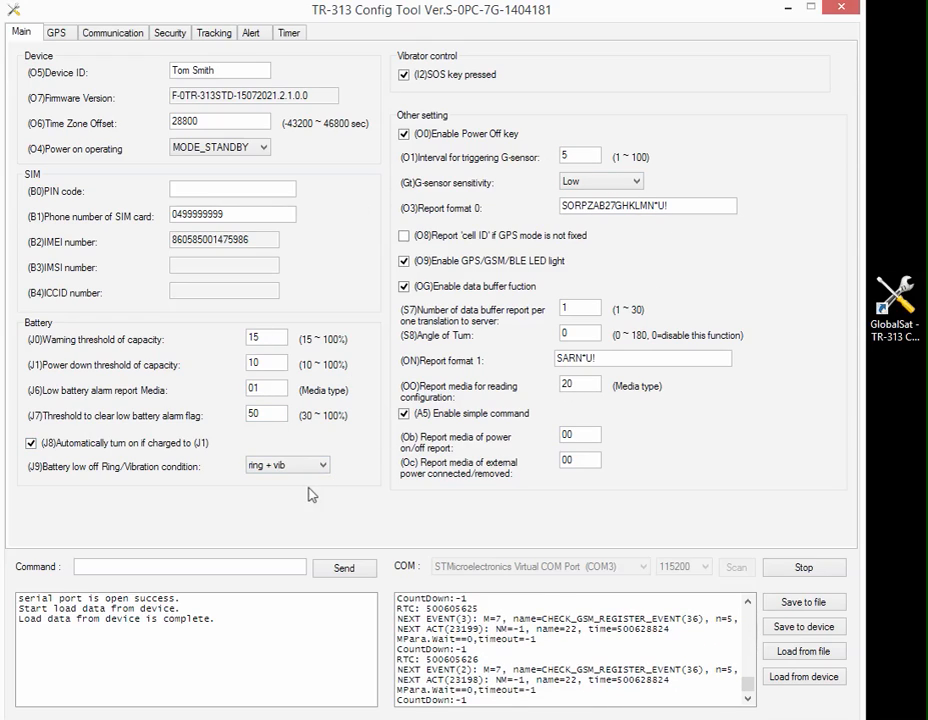
Review the GPS settings and enter the SMS return phone number in the communication settings.
{"action": "left_click", "coordinate": [58, 33]}
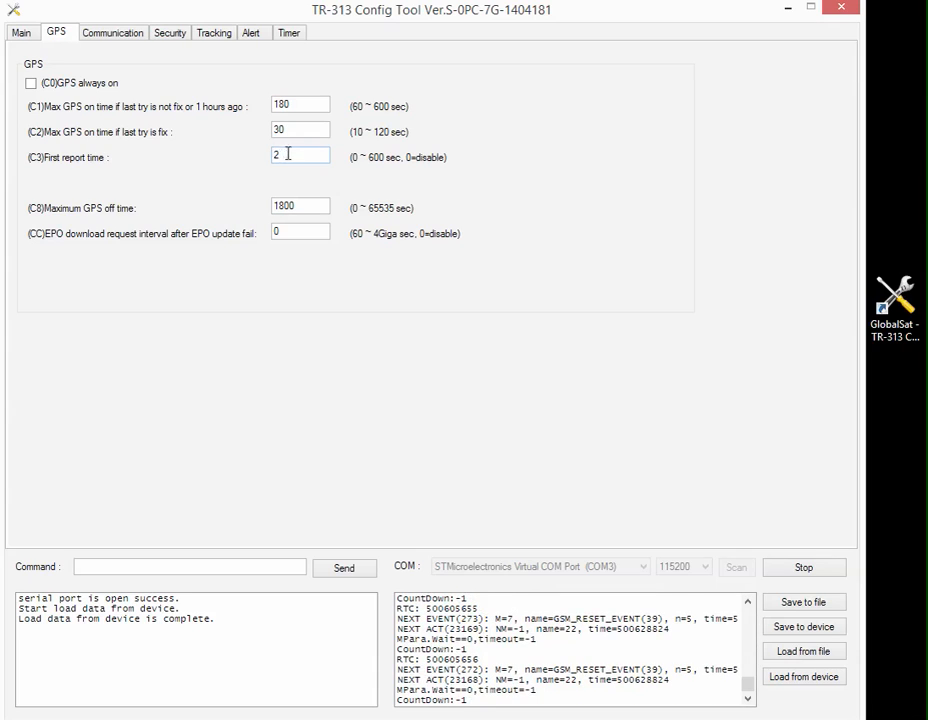
{"action": "left_click", "coordinate": [165, 32]}
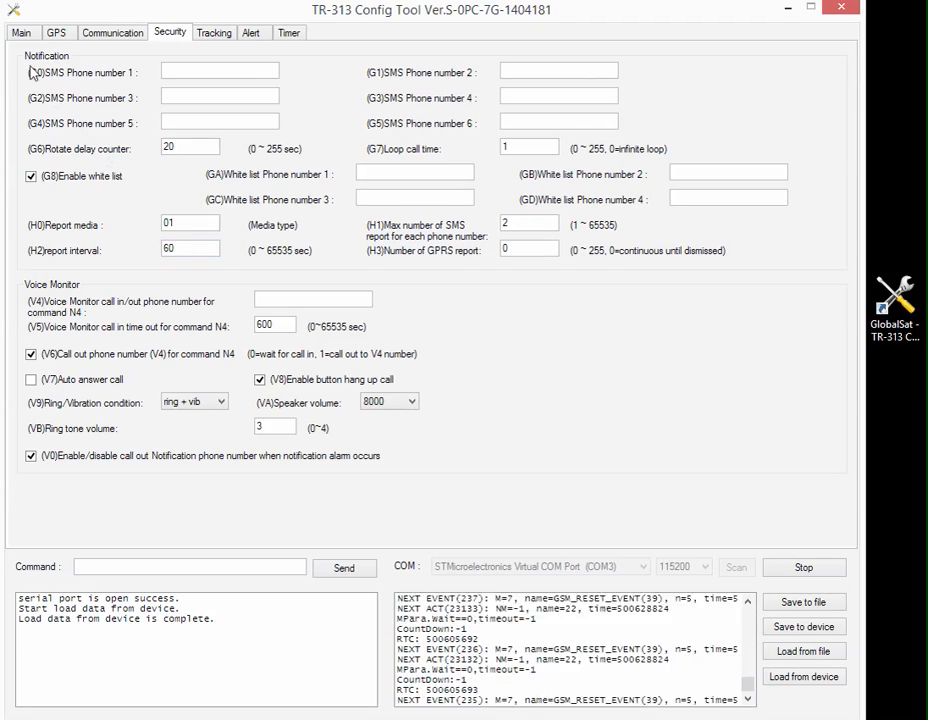
{"action": "left_click", "coordinate": [122, 38]}
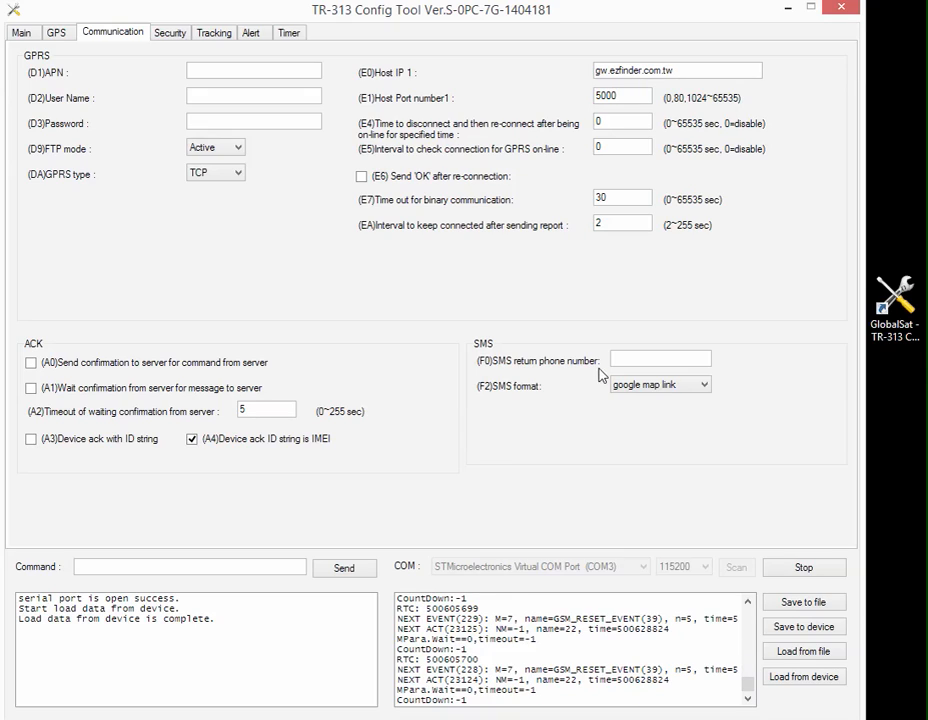
{"action": "left_click", "coordinate": [631, 358]}
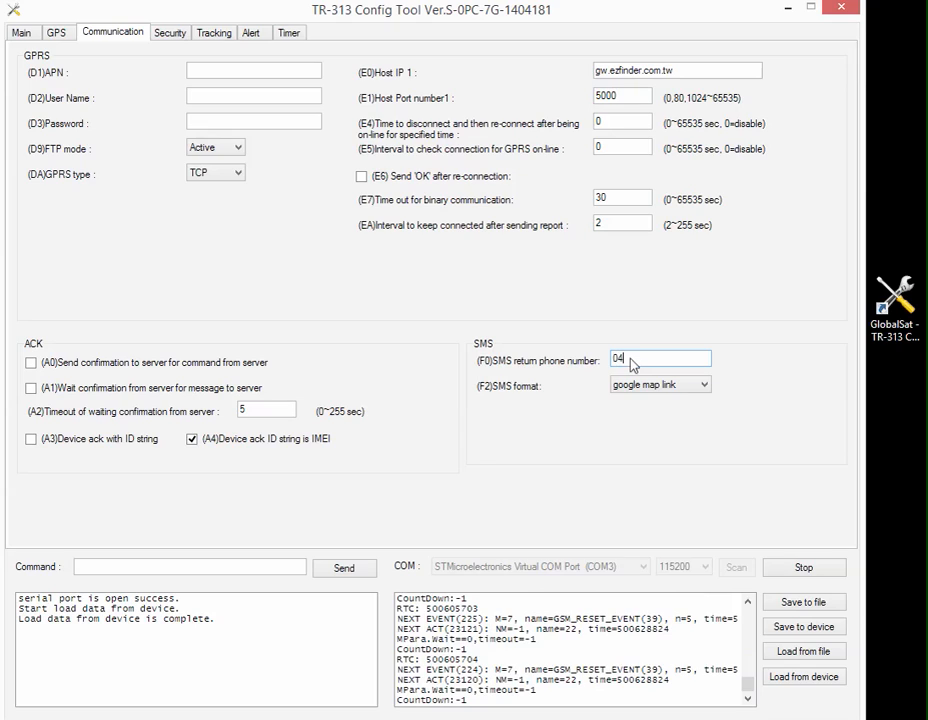
{"action": "type", "text": "555"}
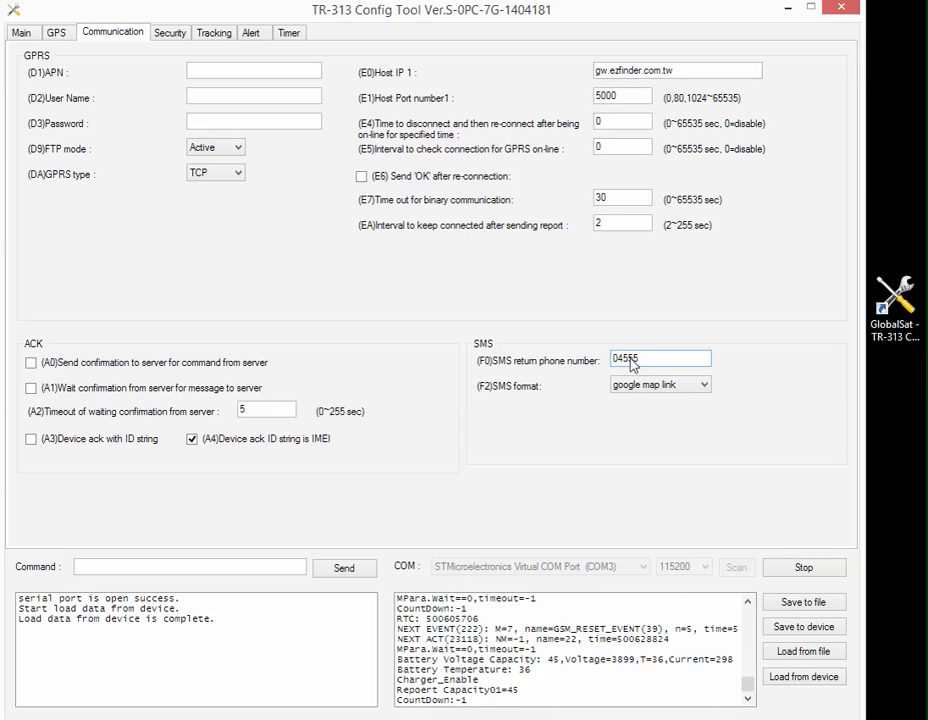
{"action": "type", "text": "55"}
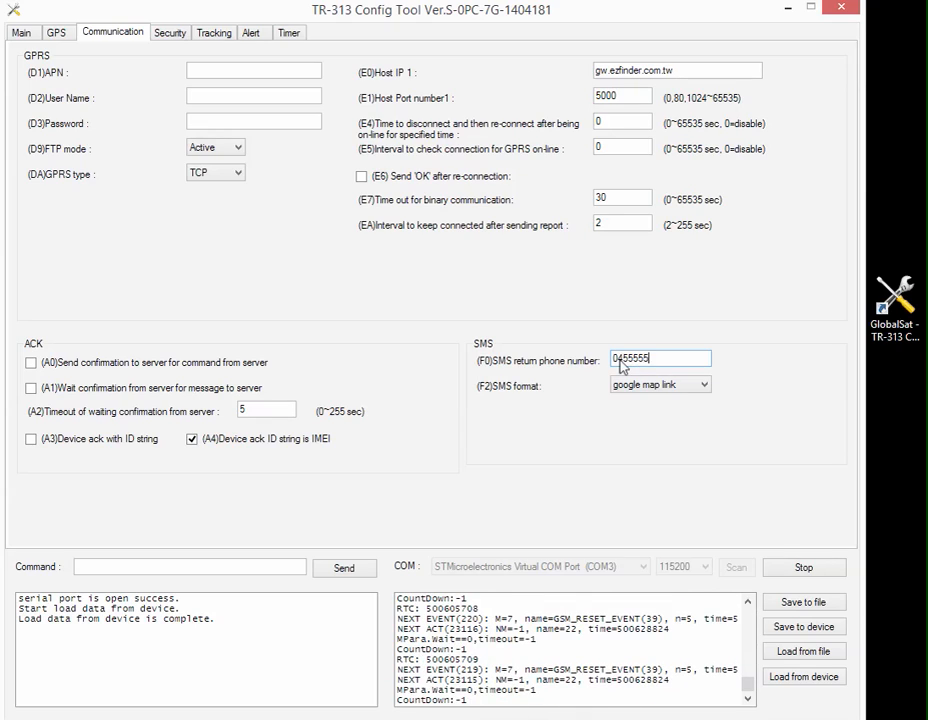
Enter the contacts' phone numbers as SMS phone numbers 1 and 2 in the security notification settings.
{"action": "left_click", "coordinate": [170, 33]}
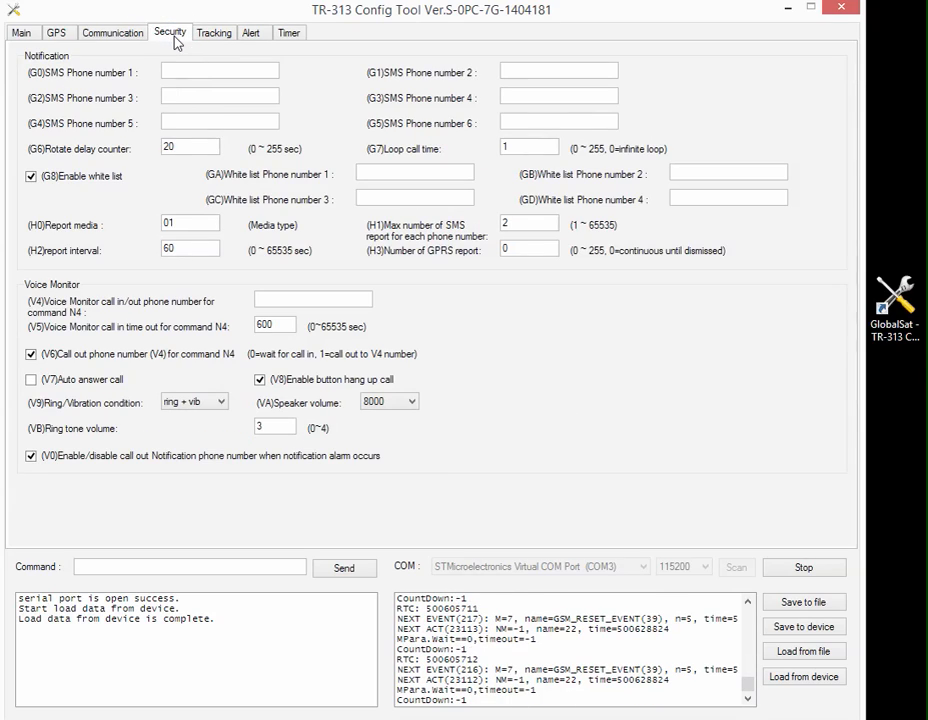
{"action": "left_click", "coordinate": [178, 70]}
{"action": "type", "text": "045555555"}
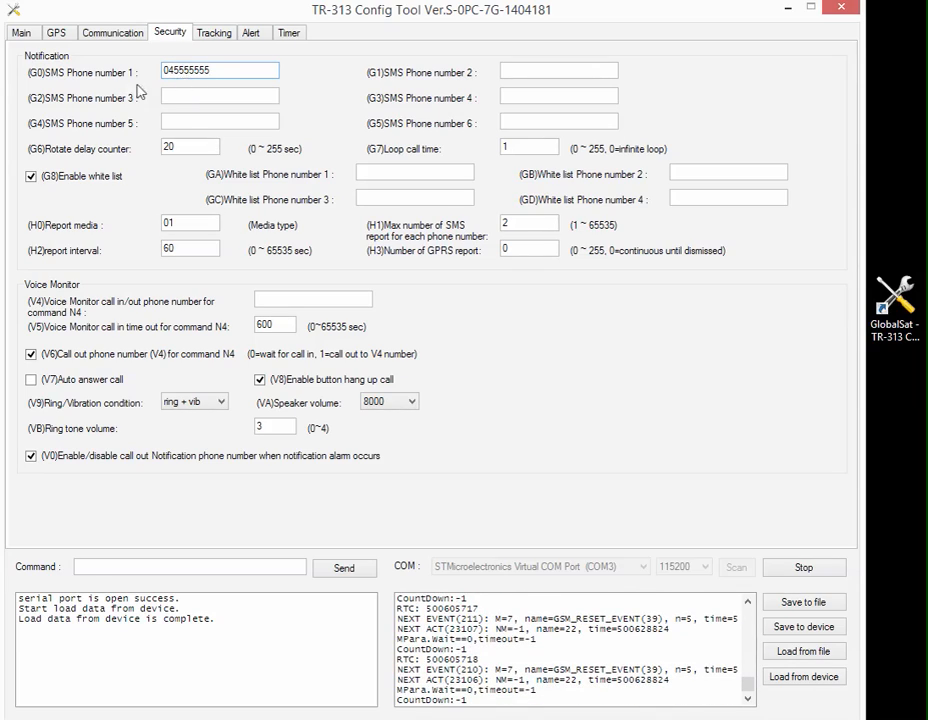
{"action": "left_click", "coordinate": [84, 27]}
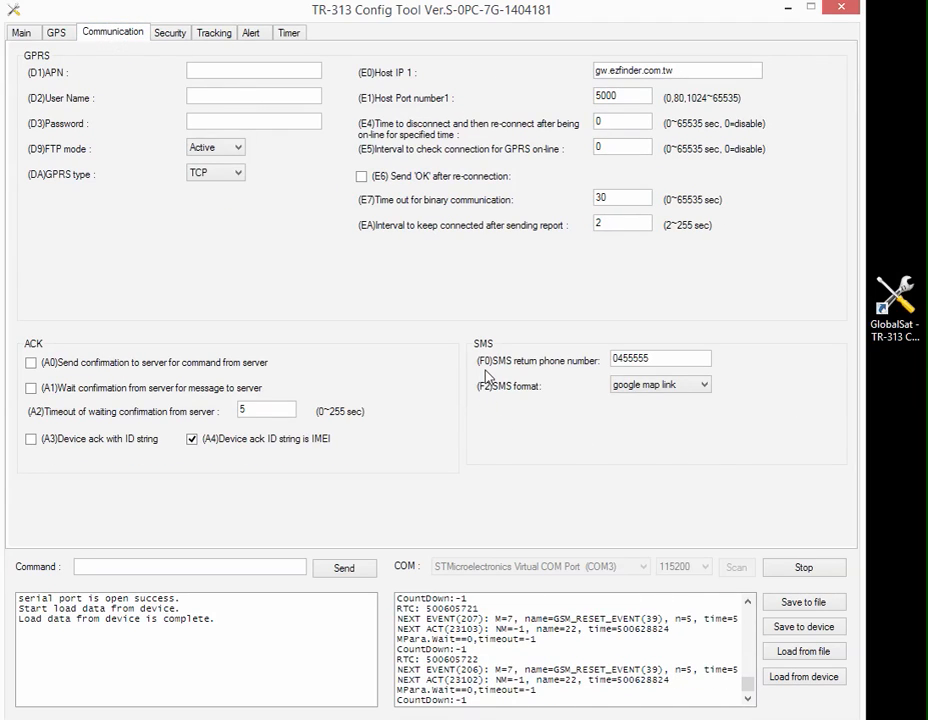
{"action": "left_click", "coordinate": [184, 34]}
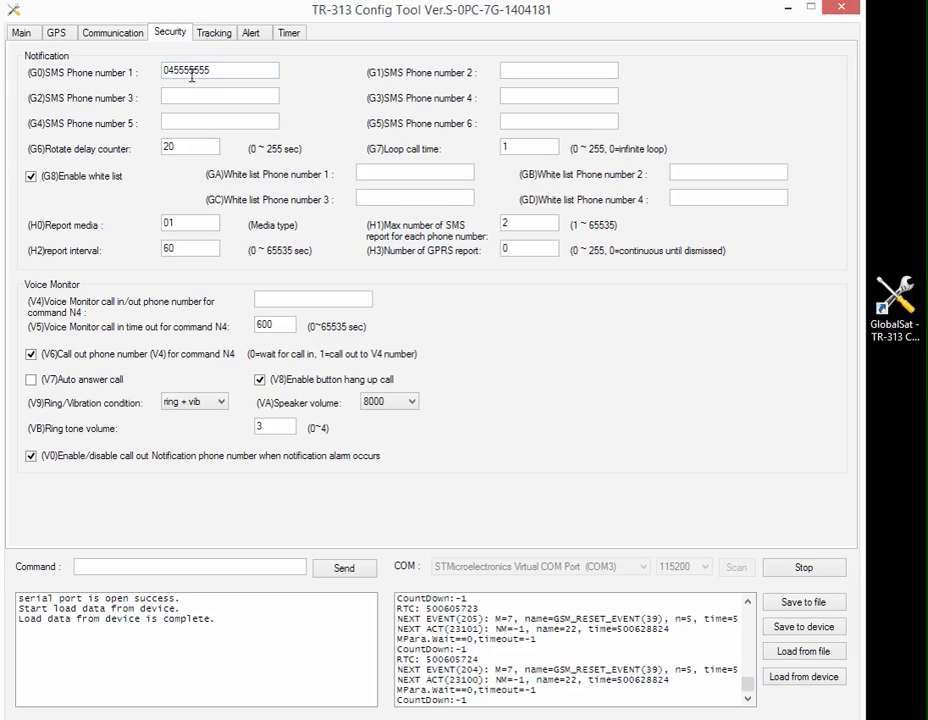
{"action": "left_click", "coordinate": [556, 71]}
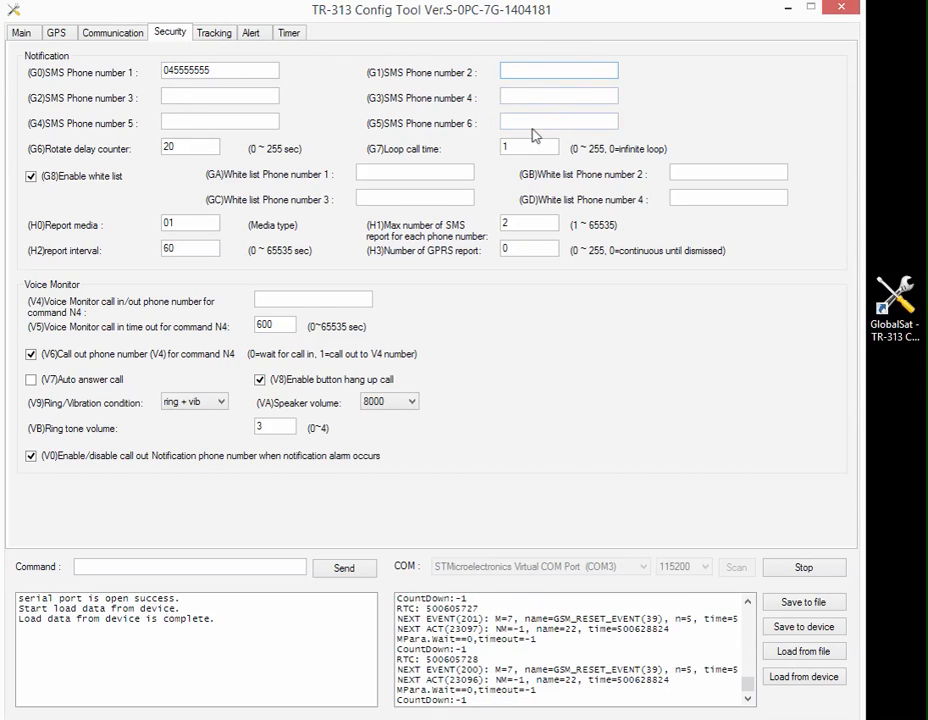
{"action": "type", "text": "0466666666"}
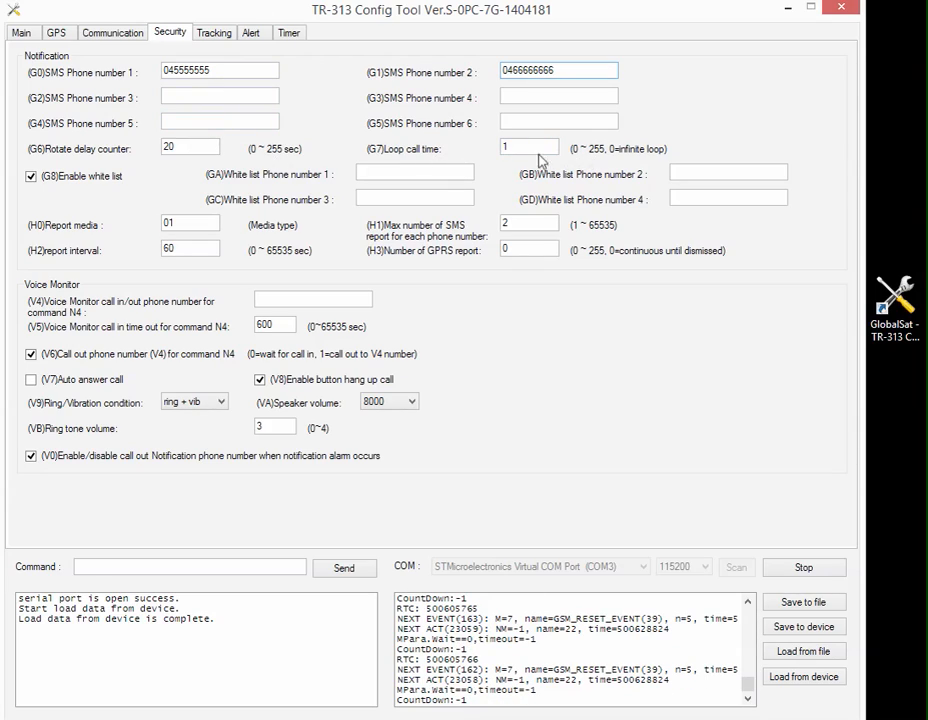
Toggle the white list, auto answer call and button hang up options, returning each to its original setting.
{"action": "left_click", "coordinate": [31, 177]}
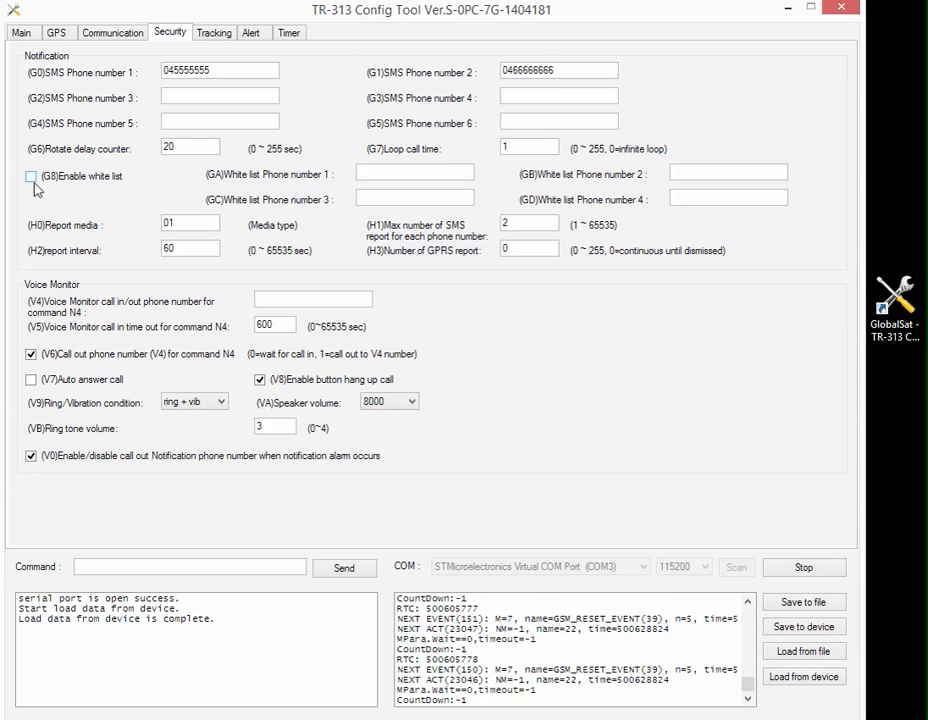
{"action": "left_click", "coordinate": [31, 179]}
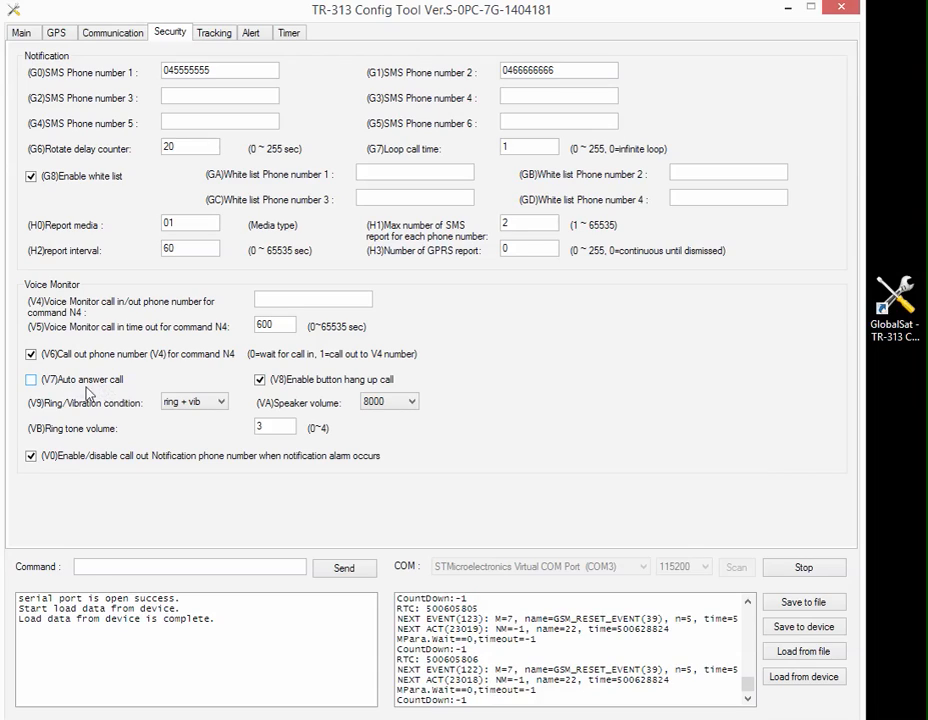
{"action": "left_click", "coordinate": [31, 381]}
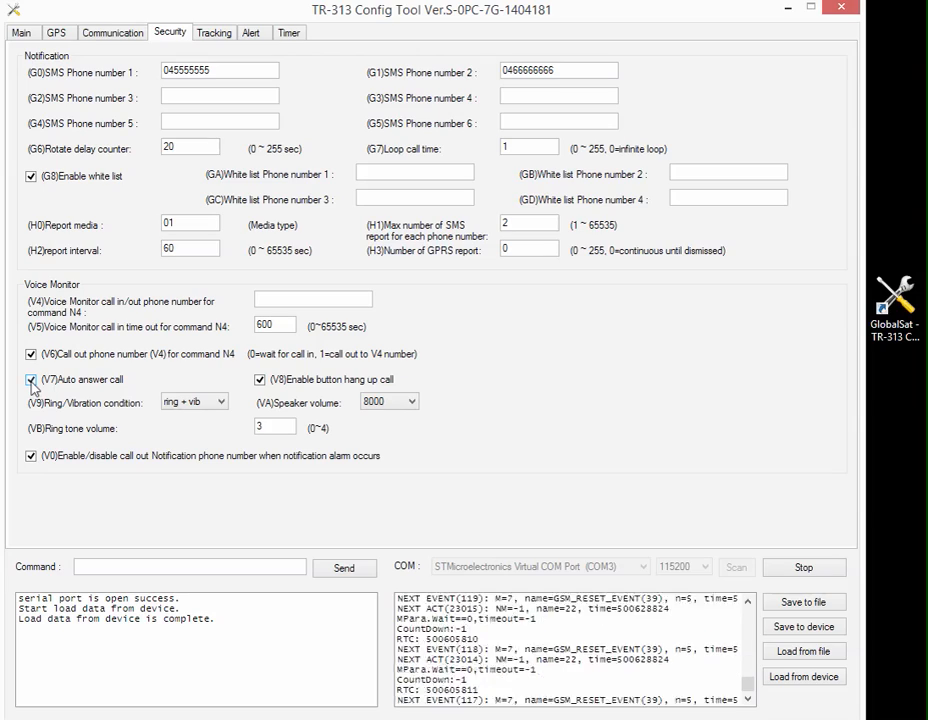
{"action": "left_click", "coordinate": [31, 381]}
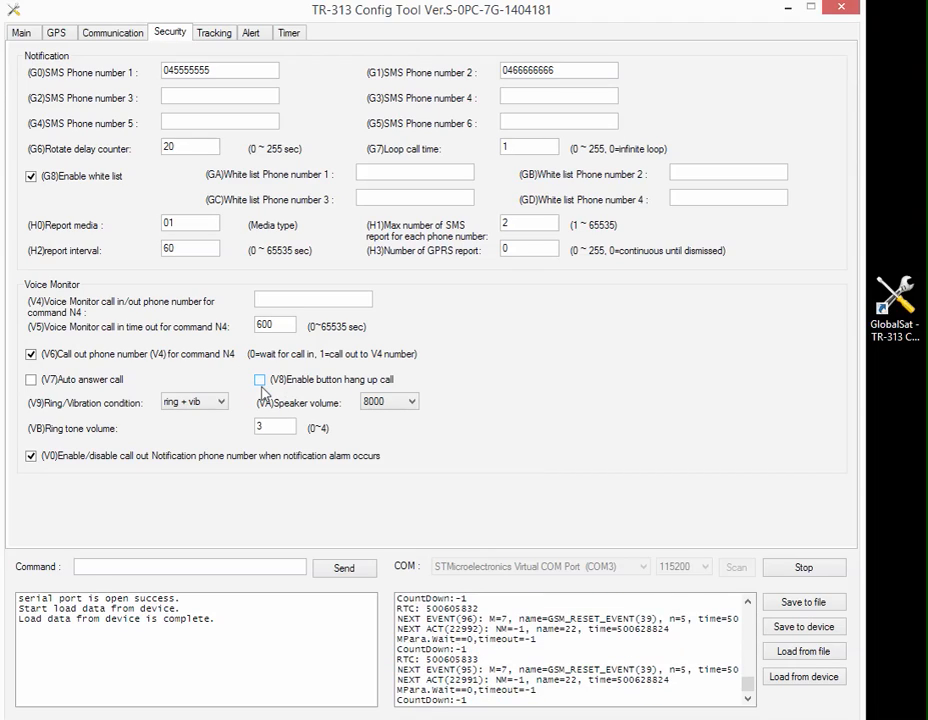
{"action": "left_click", "coordinate": [261, 385]}
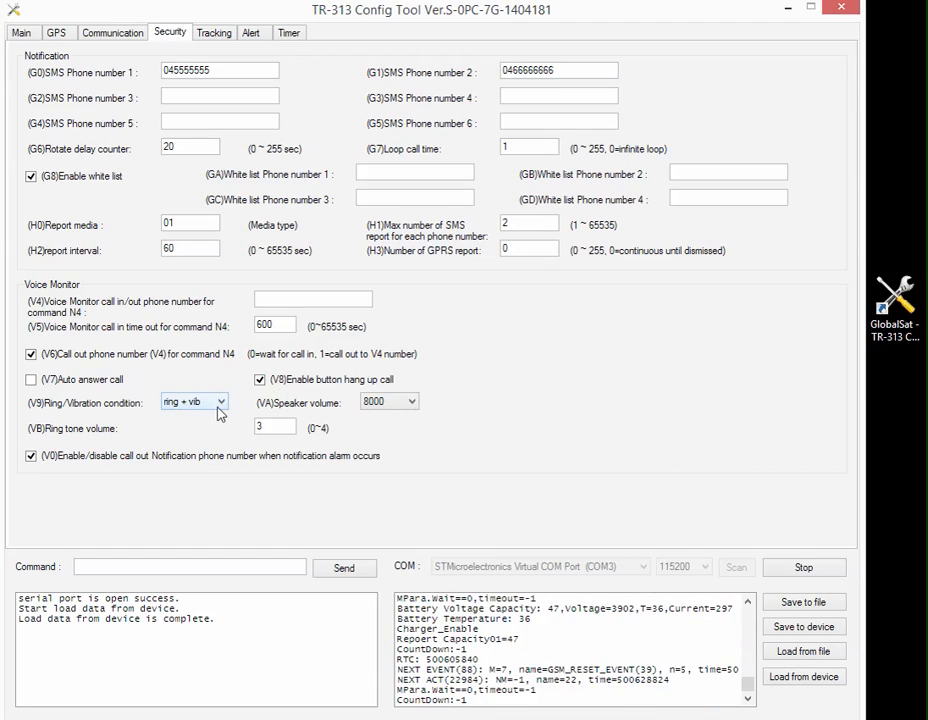
Look through the speaker volume choices, and toggle the notification alarm call-out option off and back on.
{"action": "left_click", "coordinate": [410, 402]}
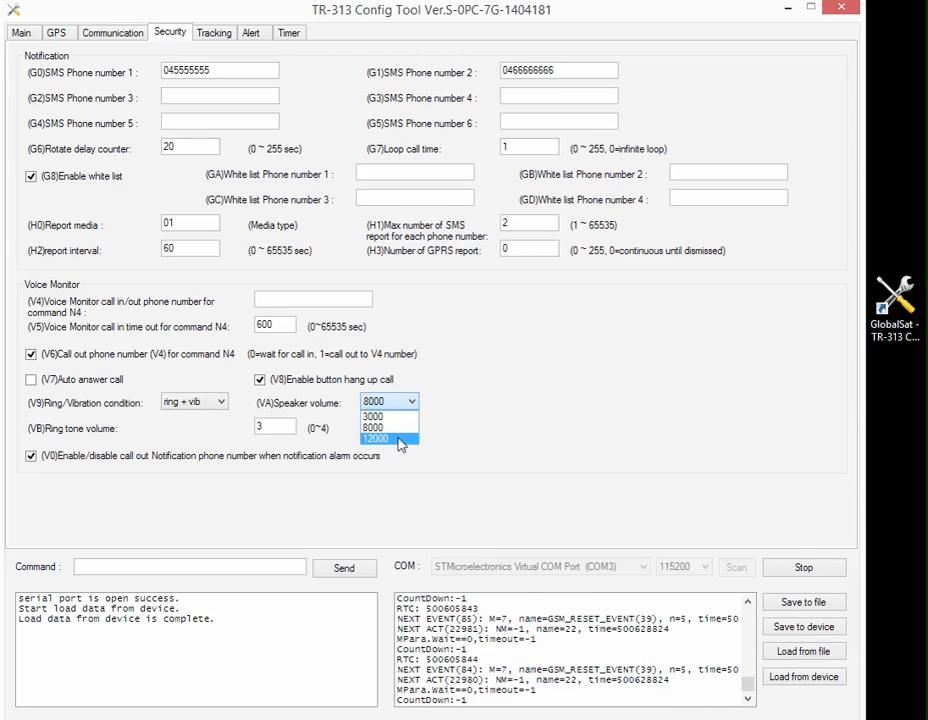
{"action": "left_click", "coordinate": [288, 426]}
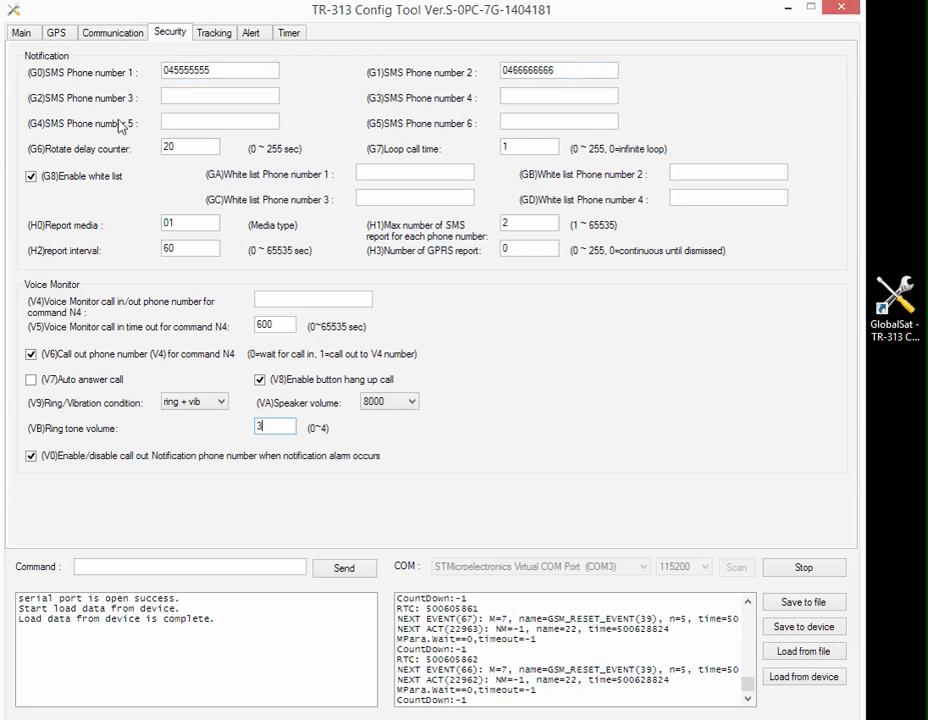
{"action": "left_click", "coordinate": [31, 457]}
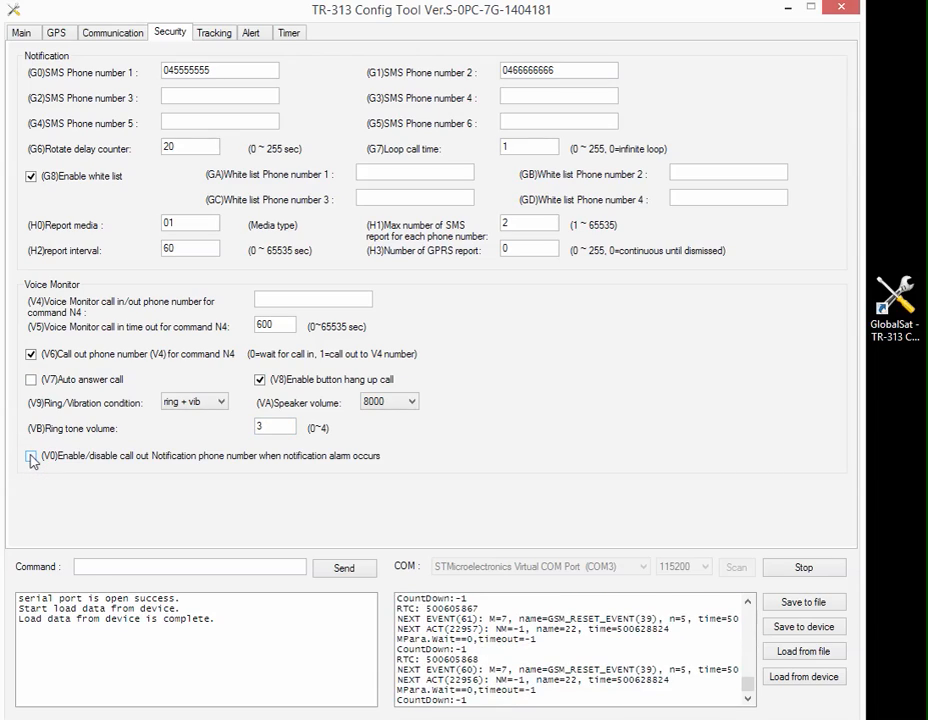
{"action": "left_click", "coordinate": [31, 457]}
Write the configuration to the device and save it in Documents as a .pro file named after the wearer.
{"action": "left_click", "coordinate": [805, 627]}
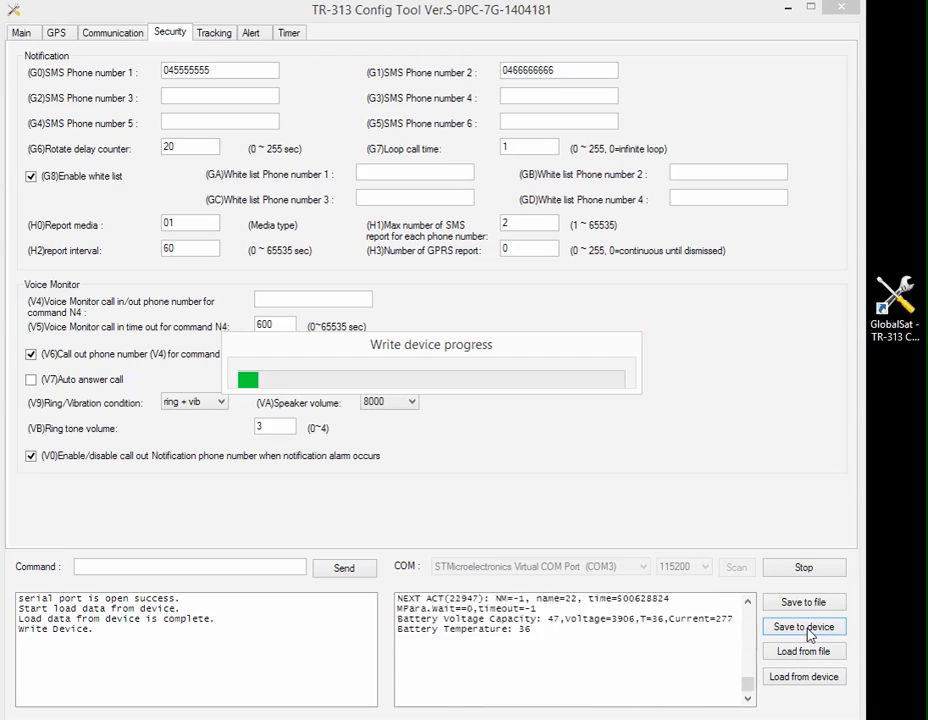
{"action": "left_click", "coordinate": [366, 430]}
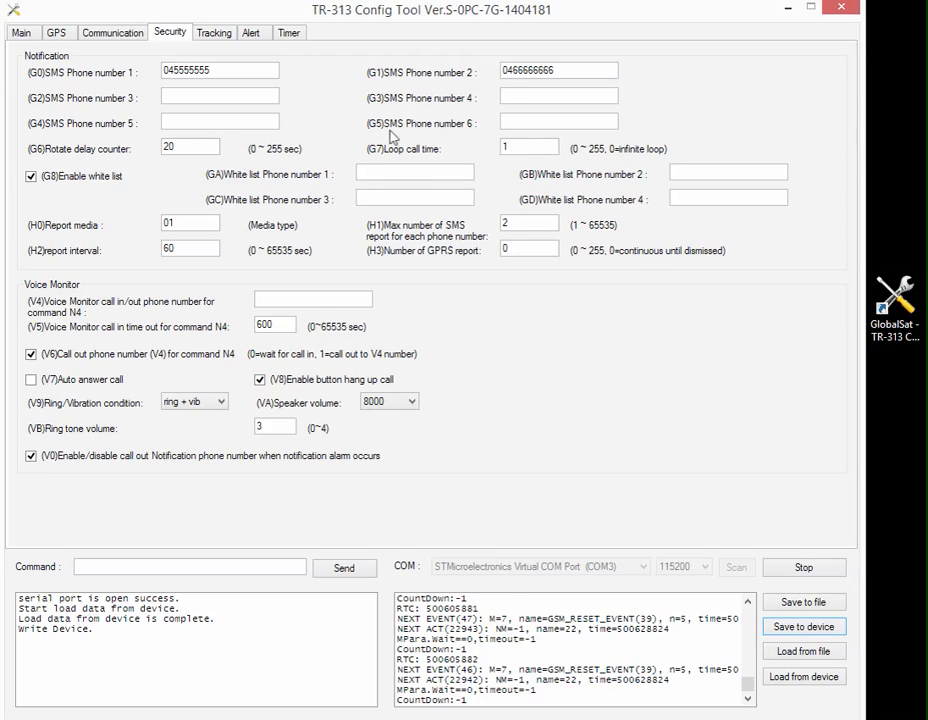
{"action": "left_click", "coordinate": [803, 604]}
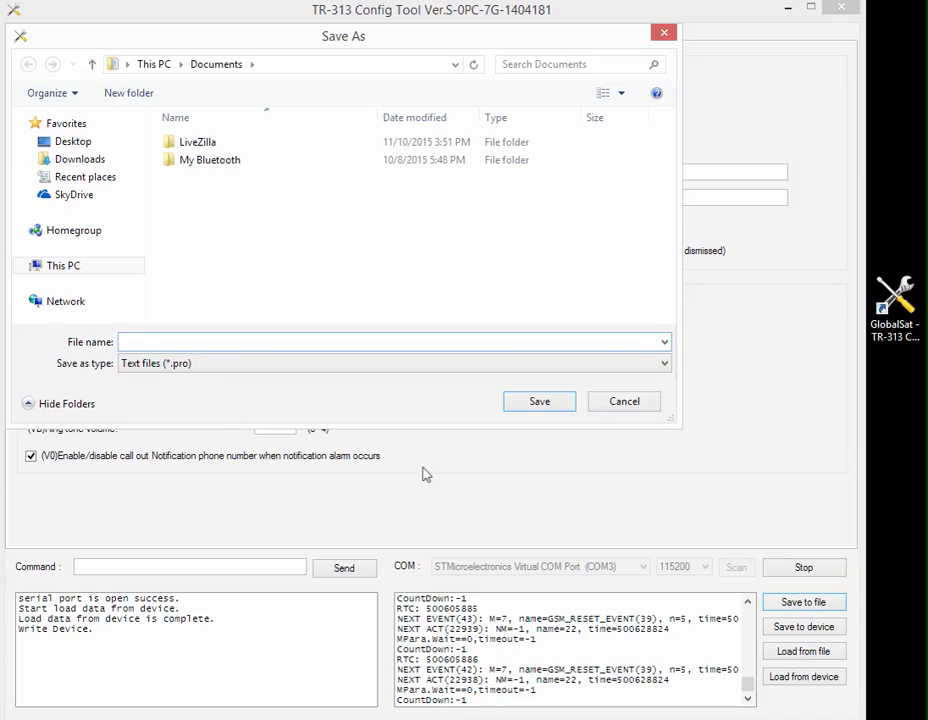
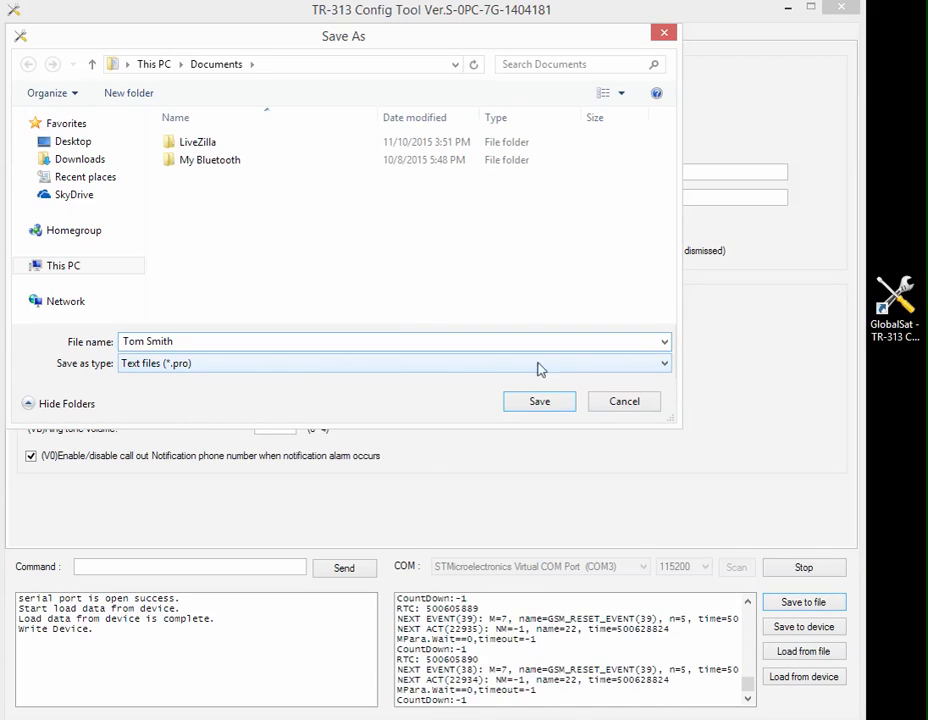
{"action": "left_click", "coordinate": [548, 402]}
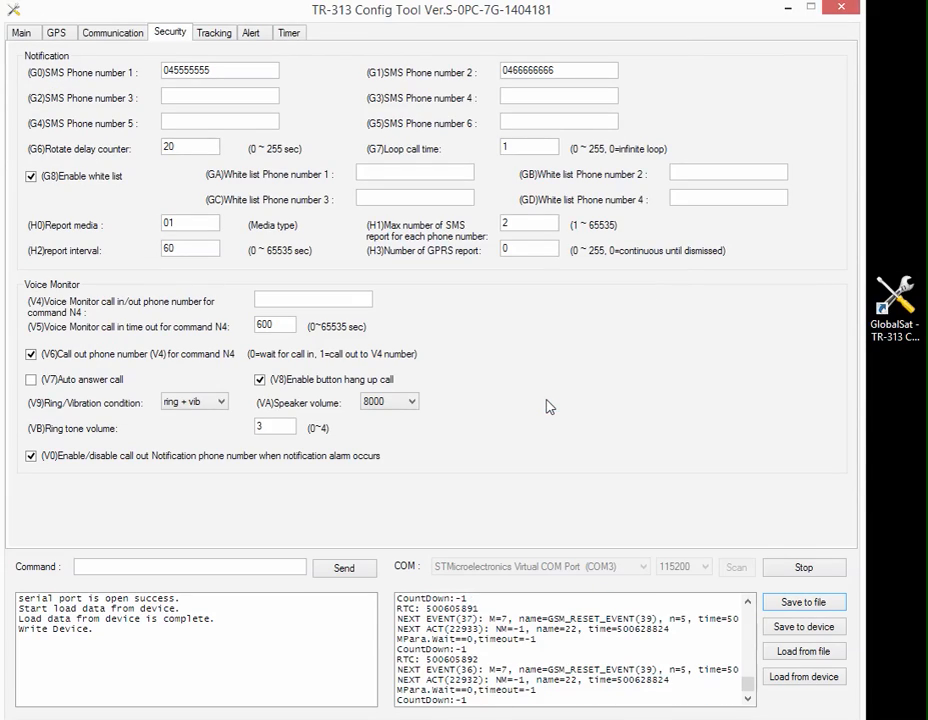